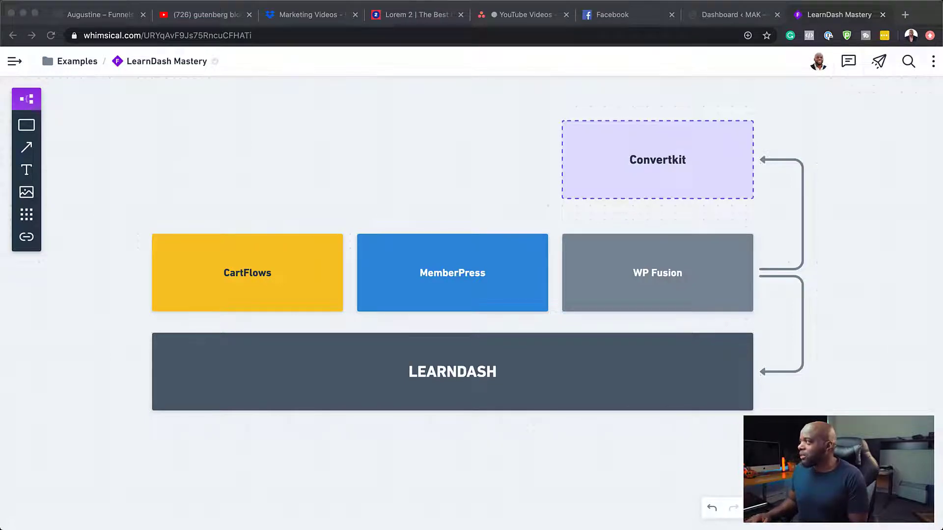
Step: Switch to the WordPress dashboard, open Mak Course for editing from the LearnDash courses, and review its page content and featured image
left_click(718, 15)
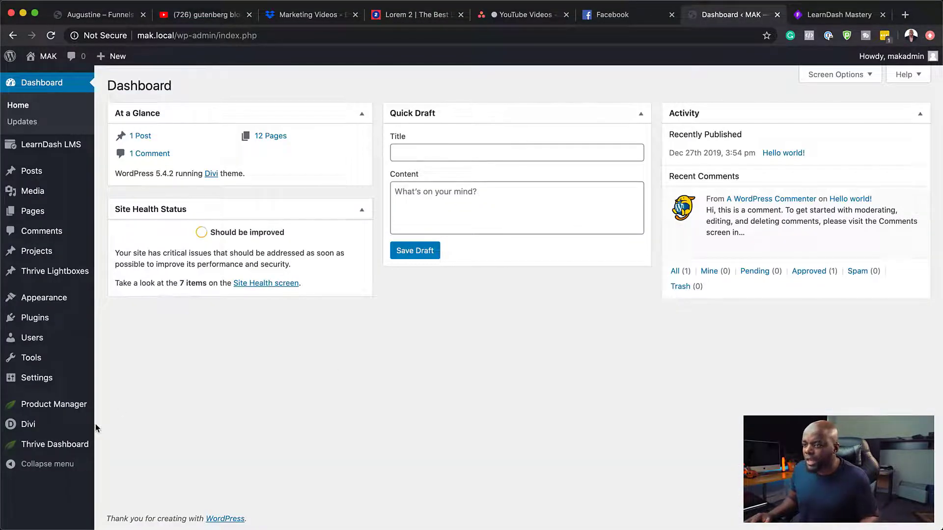
mouse_move(67, 174)
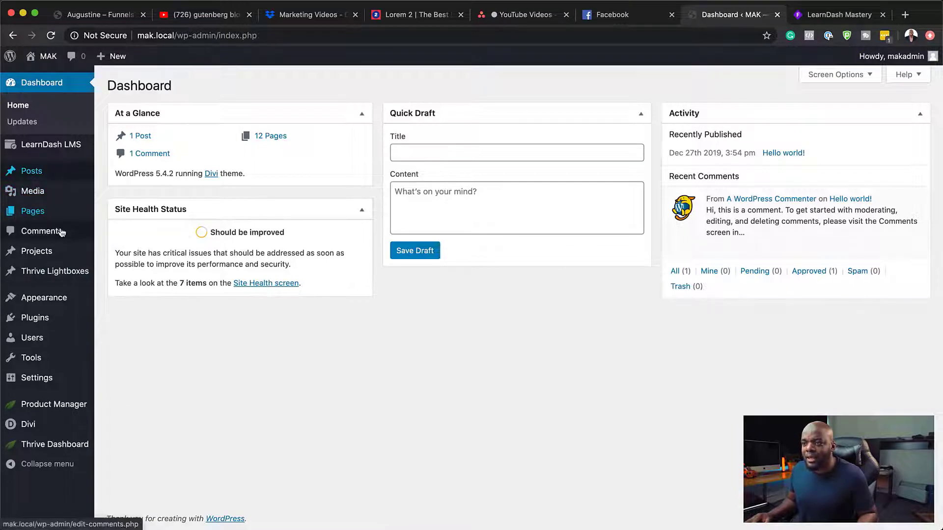
mouse_move(61, 156)
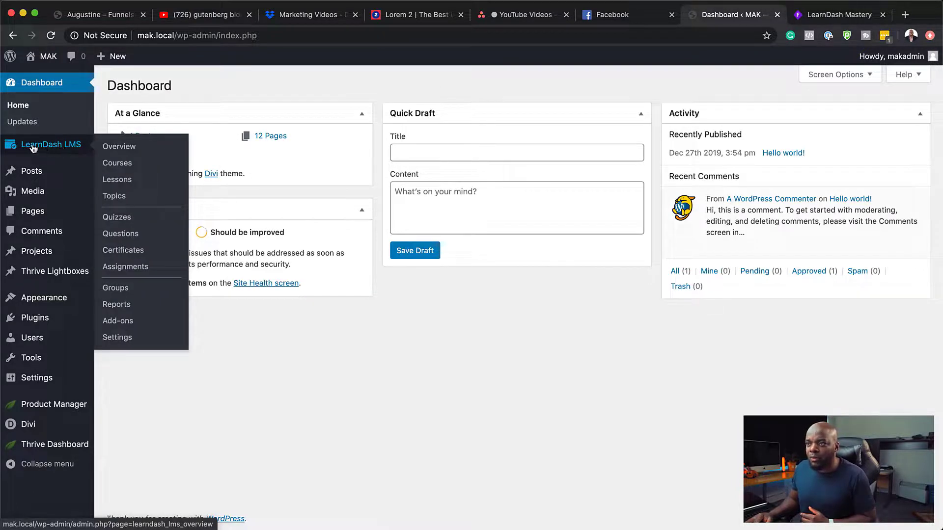
left_click(121, 168)
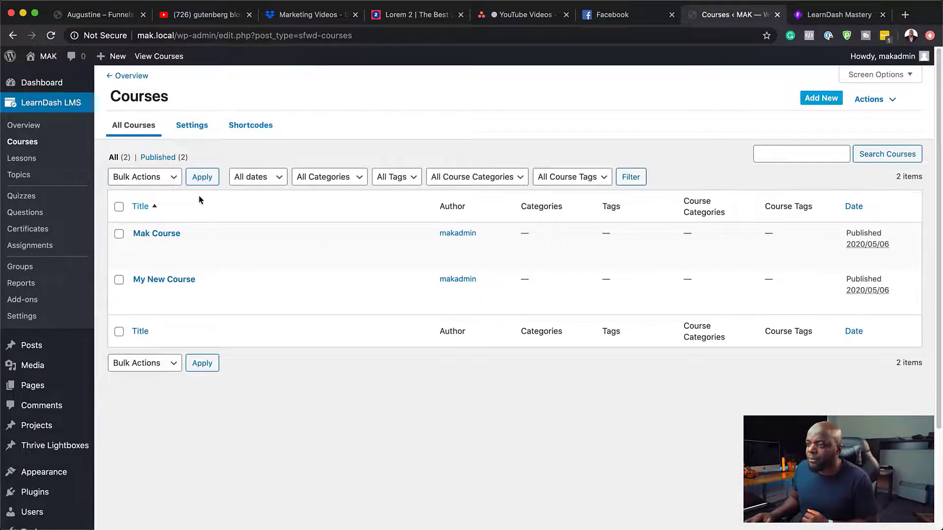
mouse_move(151, 254)
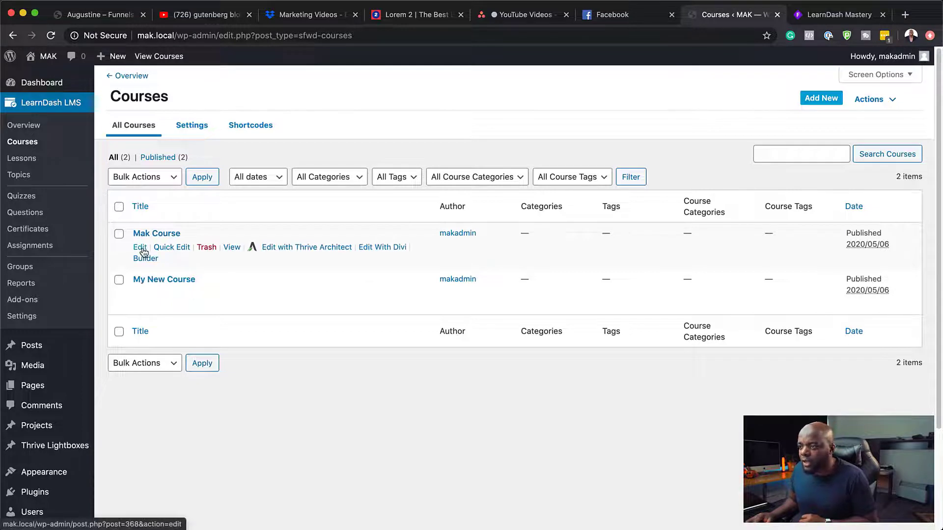
left_click(140, 247)
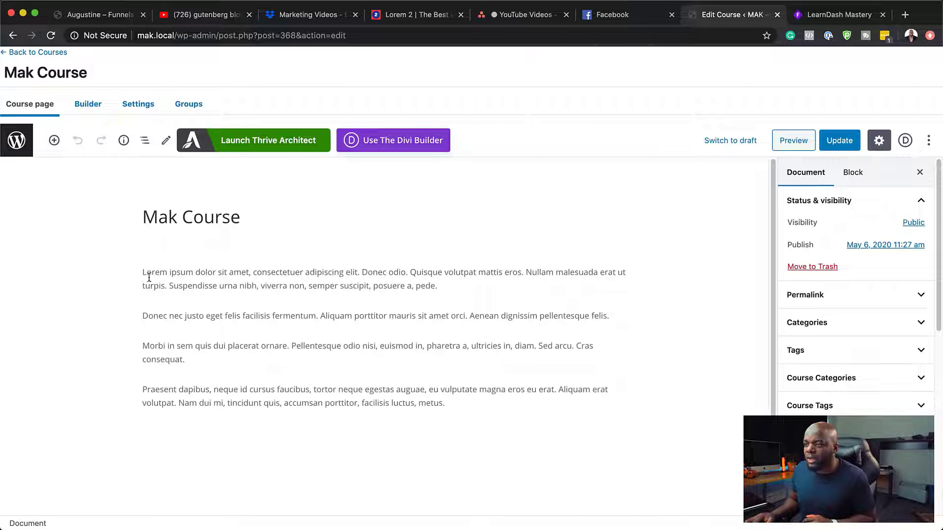
left_click_drag(143, 273, 475, 413)
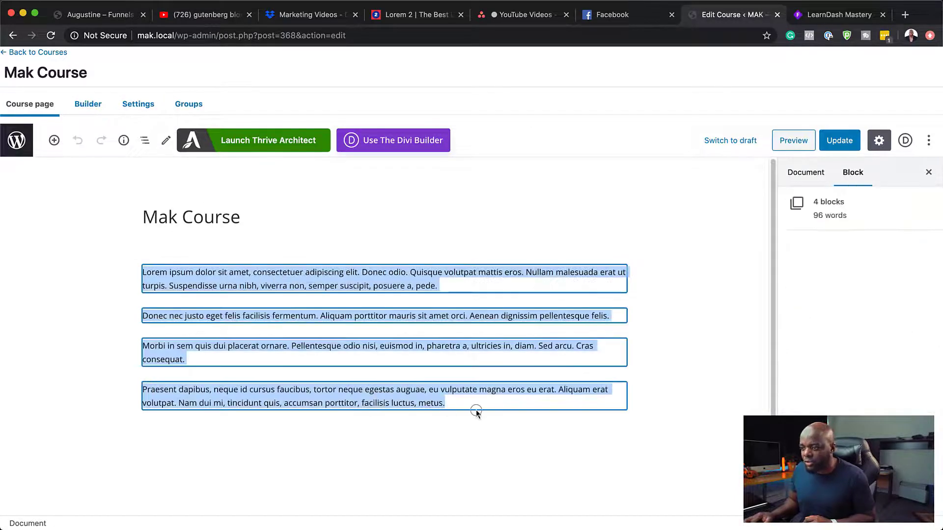
left_click(200, 216)
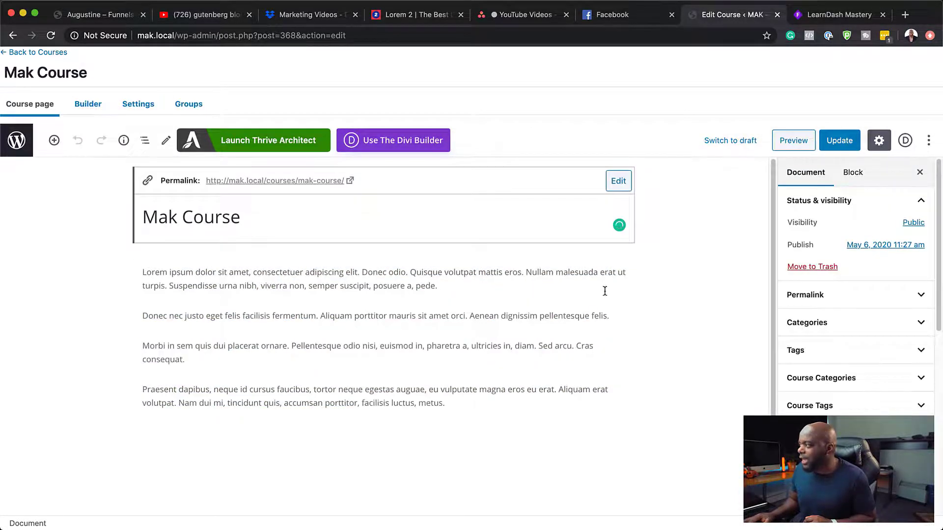
scroll(604, 292, "down", 3)
scroll(855, 285, "down", 3)
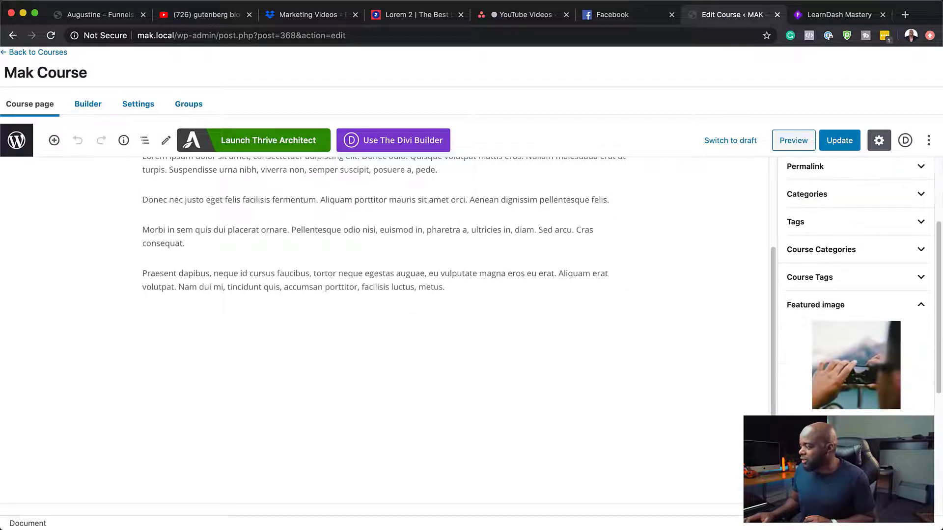
Step: In the course's settings, enter a course price of 97 under the Closed access mode and update the course
left_click(133, 107)
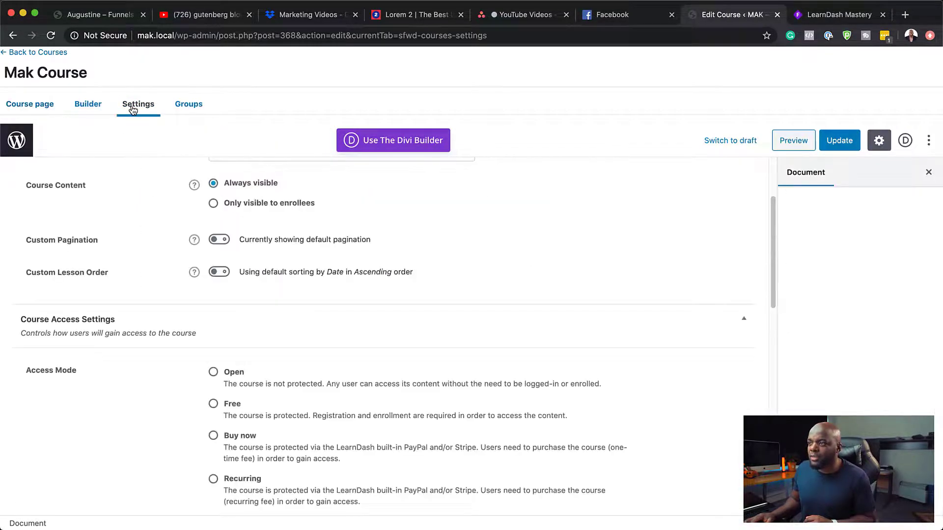
scroll(375, 266, "down", 3)
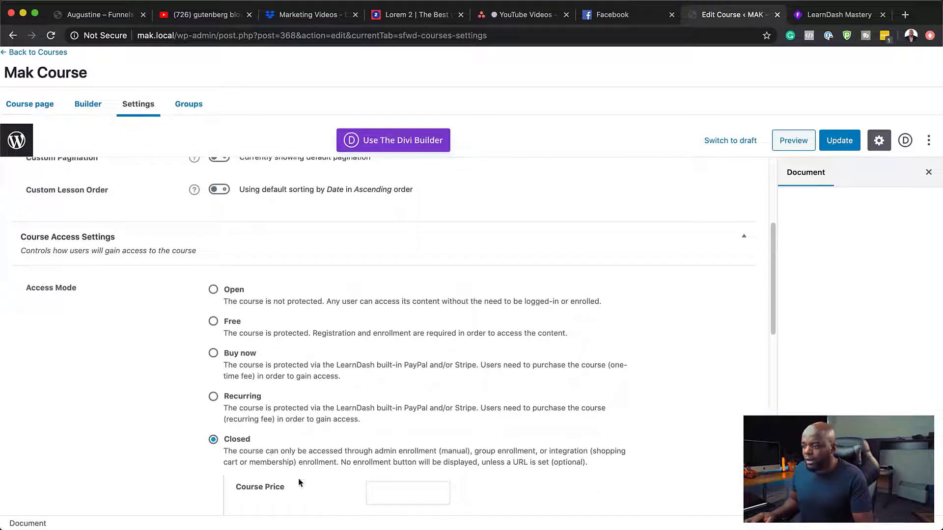
left_click(391, 491)
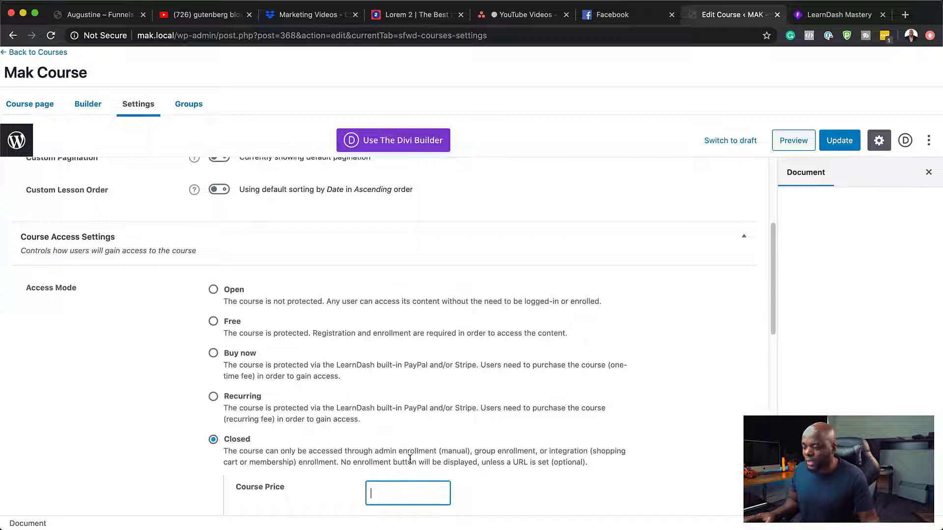
type("97")
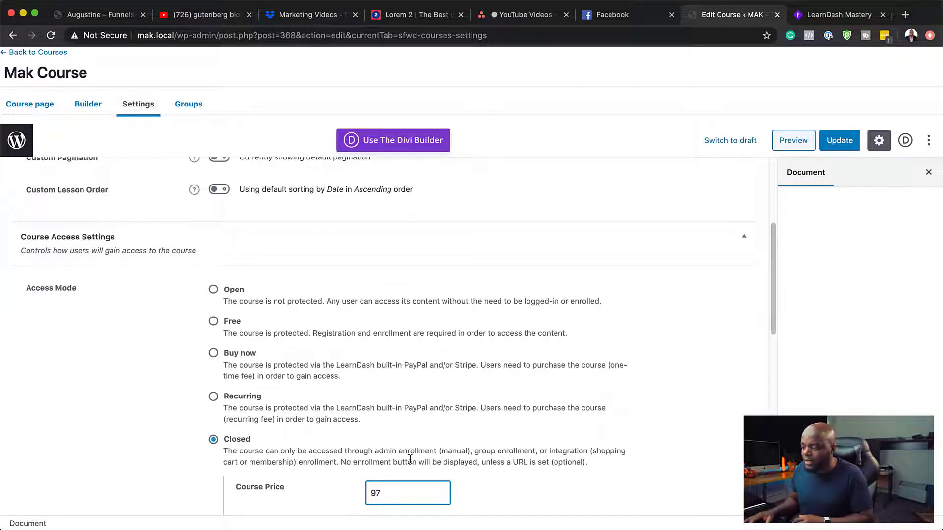
scroll(414, 459, "down", 2)
left_click(382, 459)
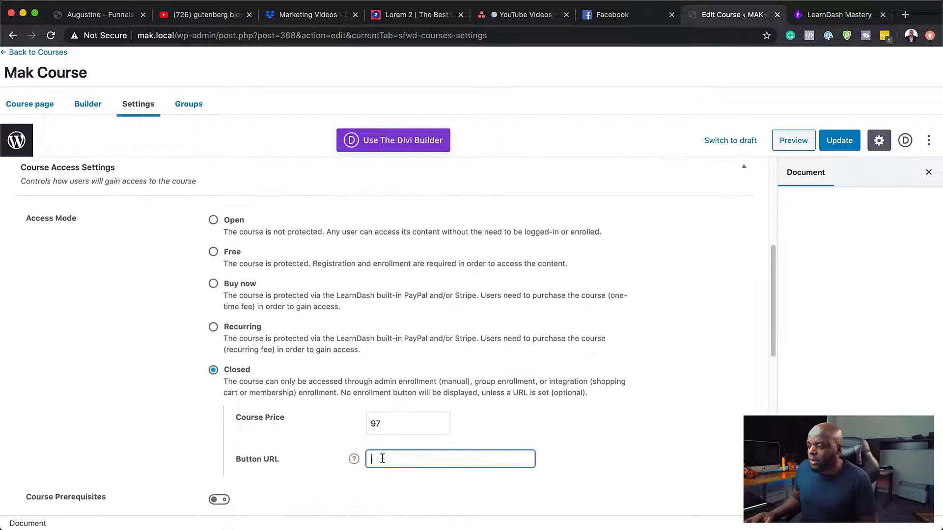
left_click(355, 461)
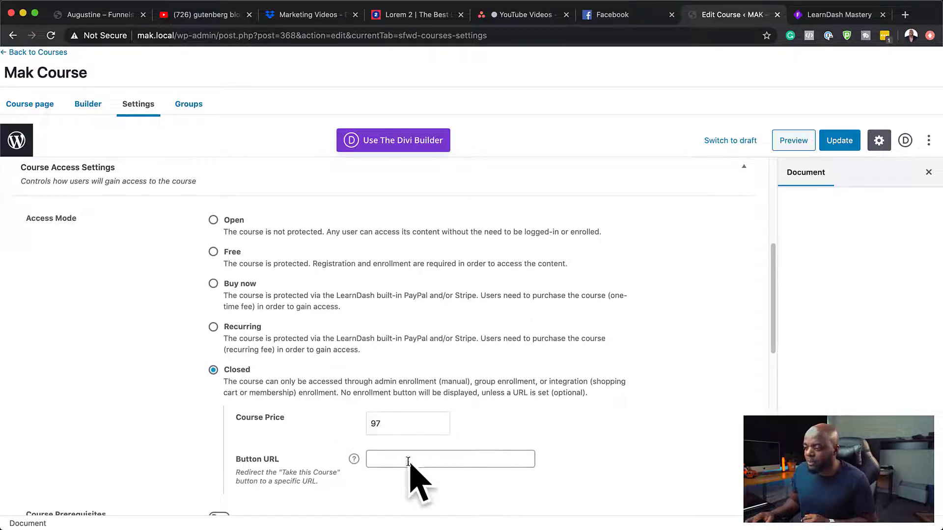
scroll(303, 442, "down", 2)
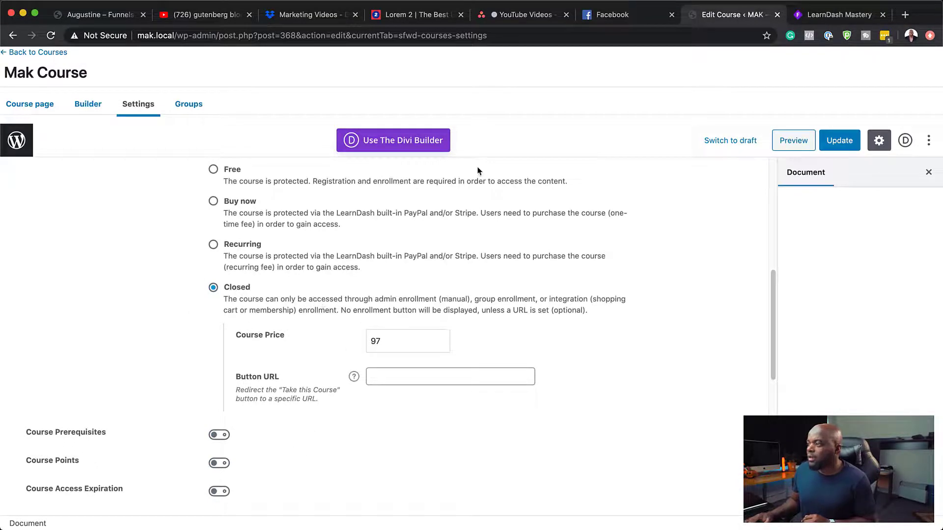
left_click(840, 143)
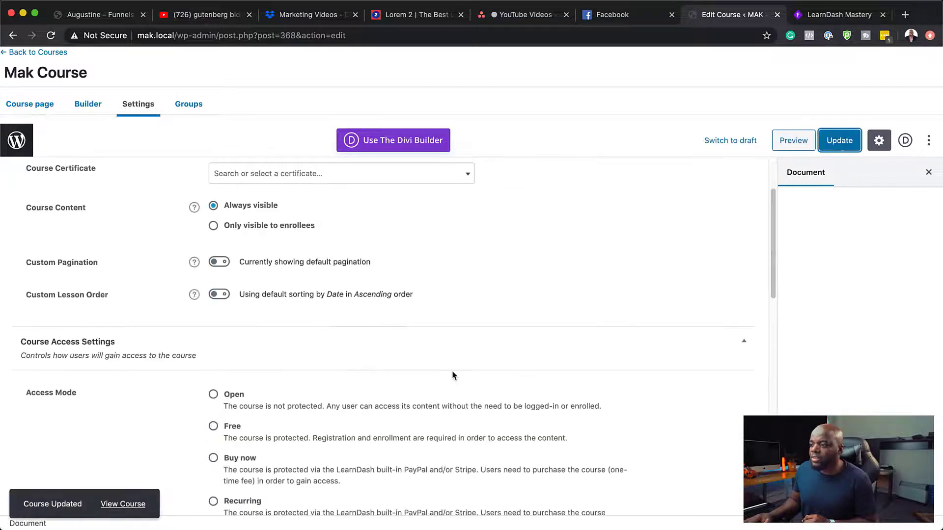
Step: Change the course's access mode to Buy now with a course price of 97 and update the course
scroll(453, 370, "down", 2)
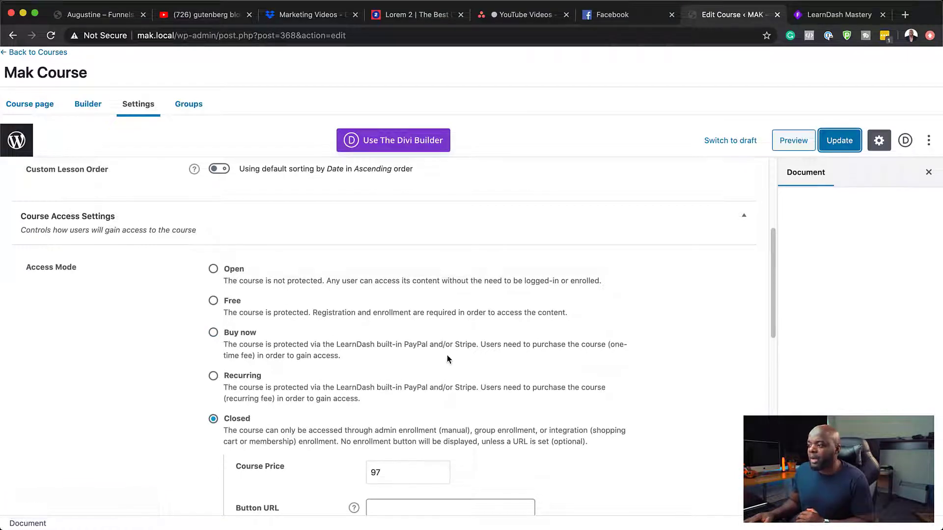
scroll(344, 427, "down", 5)
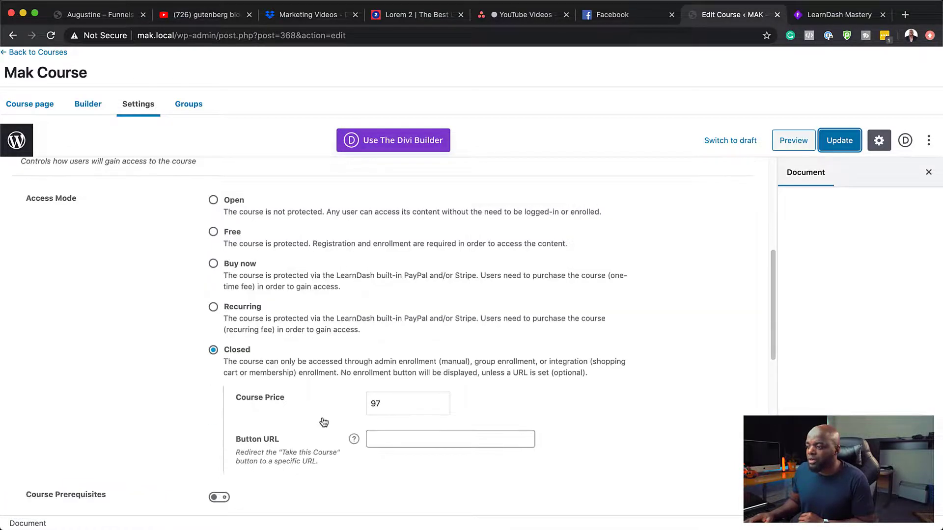
left_click(432, 441)
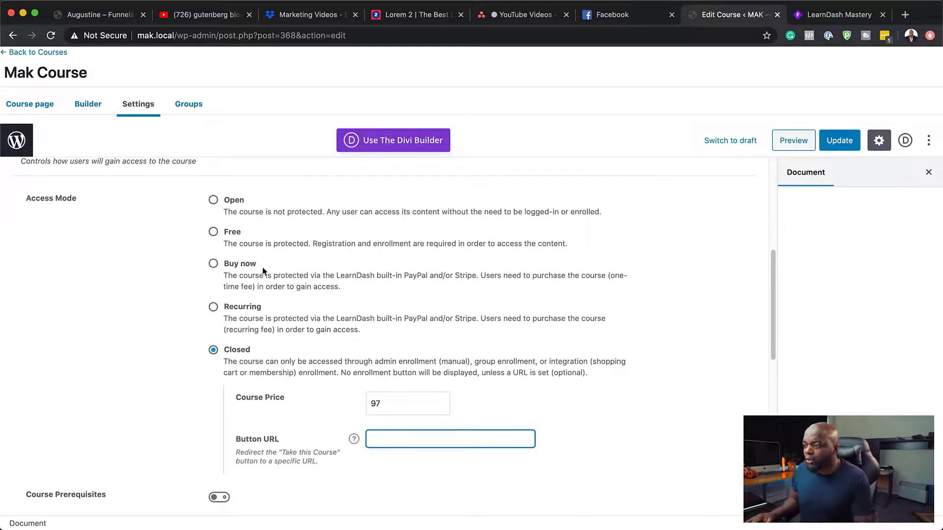
left_click(214, 265)
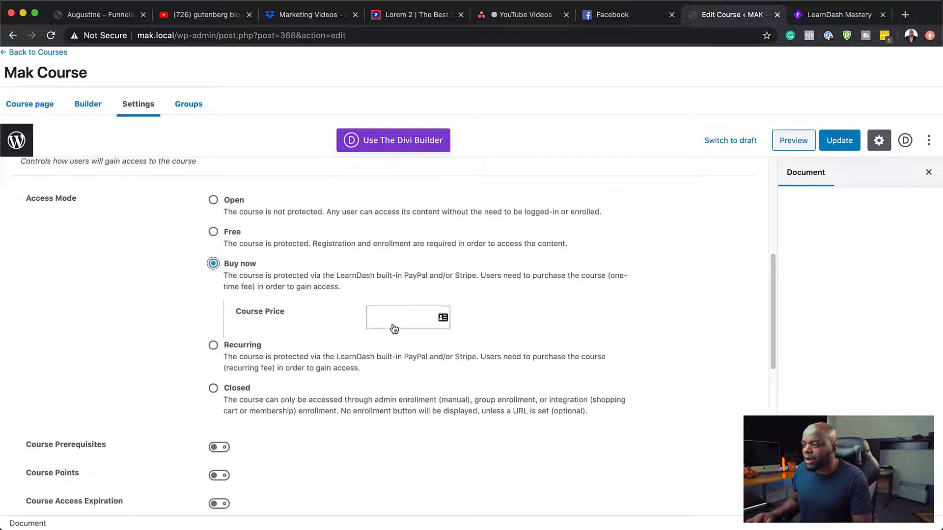
left_click(394, 320)
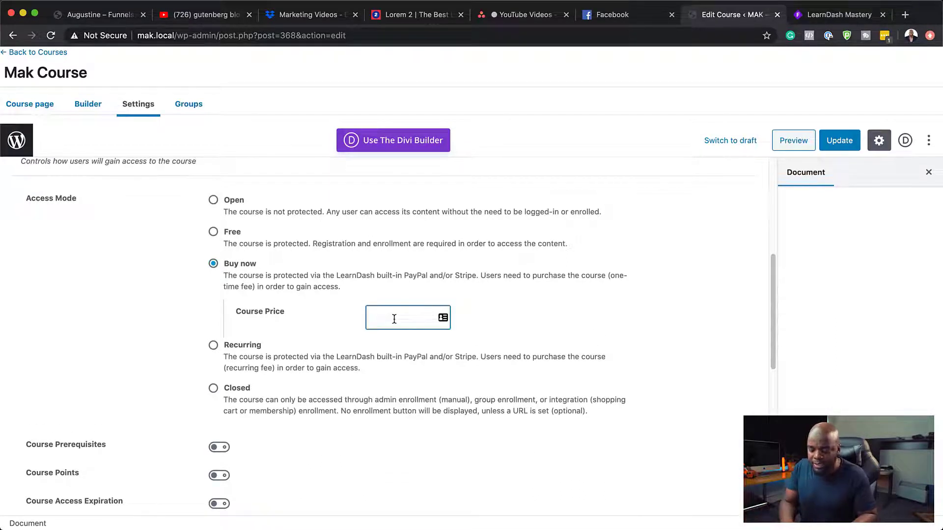
type("97")
left_click(833, 143)
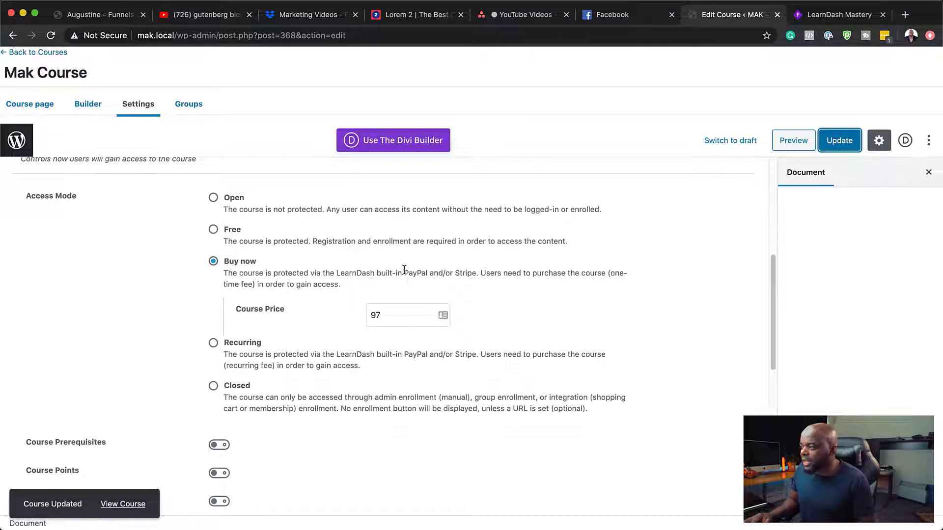
Step: Leave the course for LearnDash's general settings and examine the PayPal settings, including the email, currency, URL and sandbox fields
left_click_drag(404, 269, 476, 273)
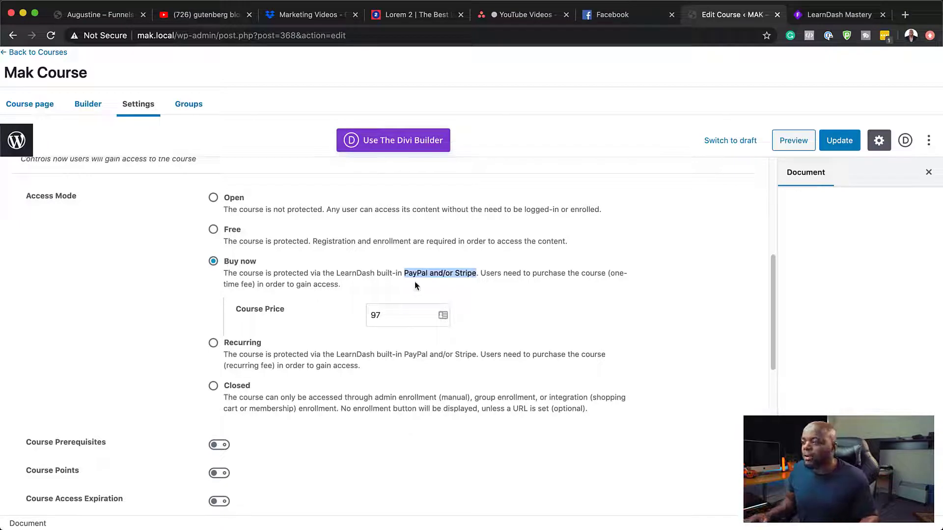
scroll(270, 295, "up", 6)
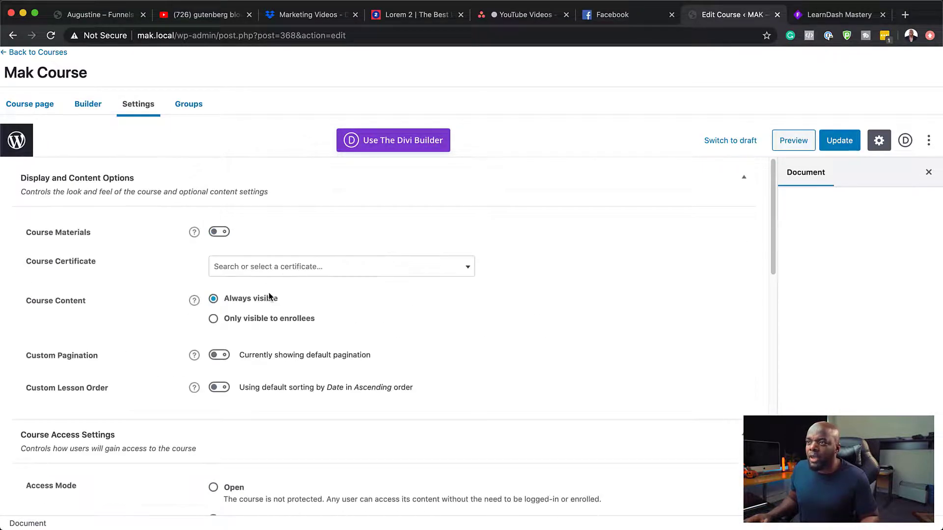
left_click(32, 52)
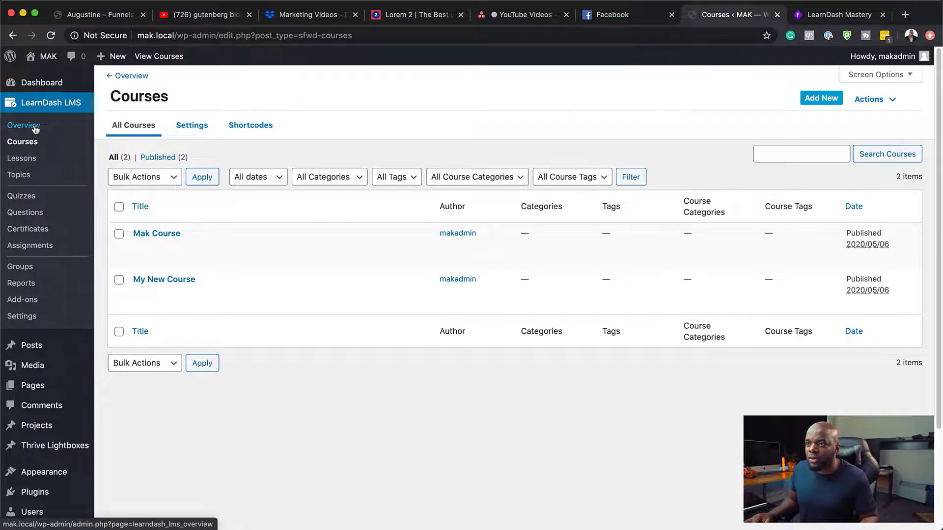
left_click(31, 317)
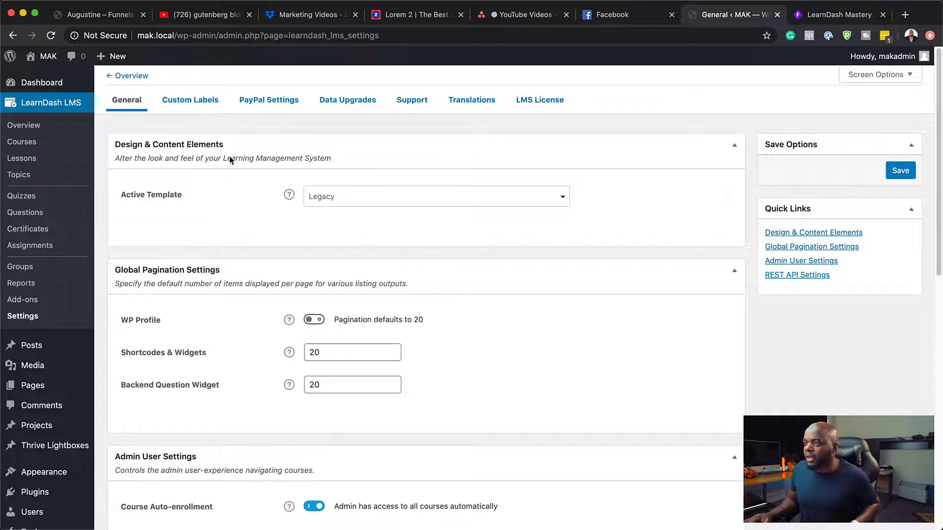
left_click(288, 105)
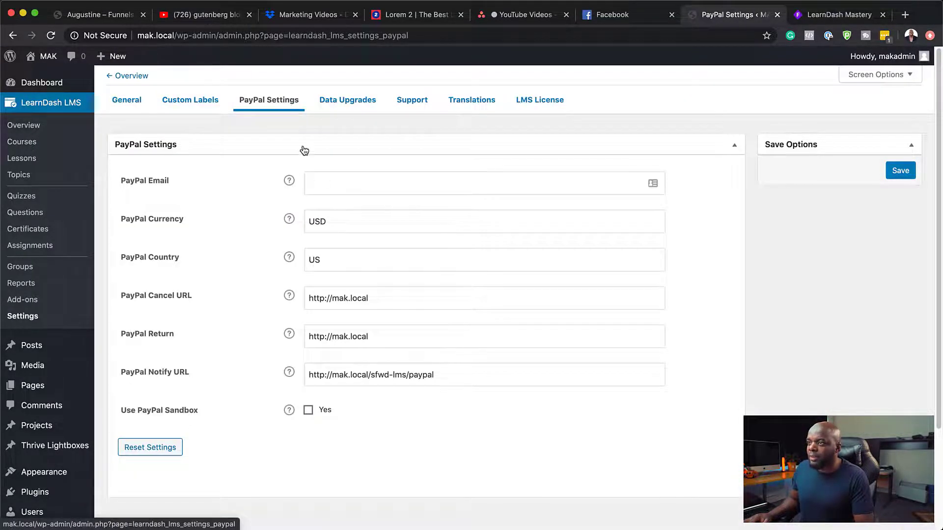
left_click(347, 180)
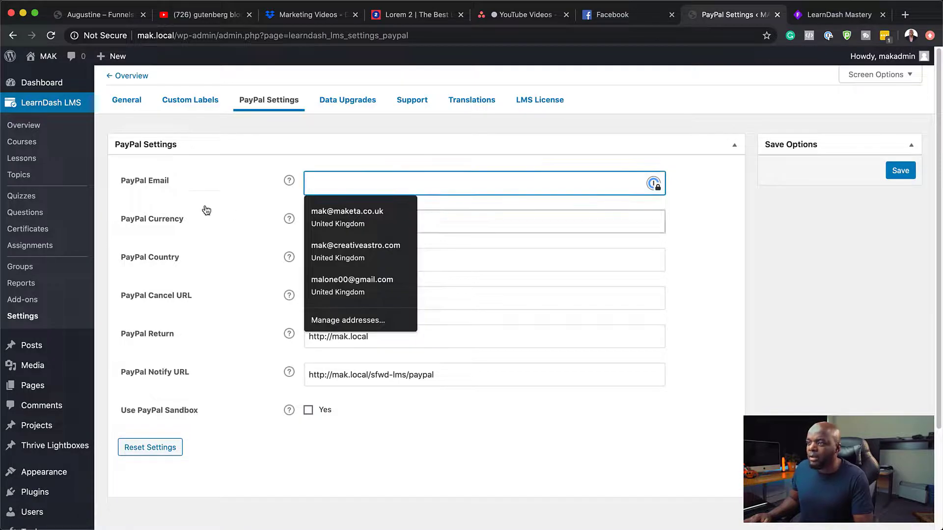
left_click(336, 223)
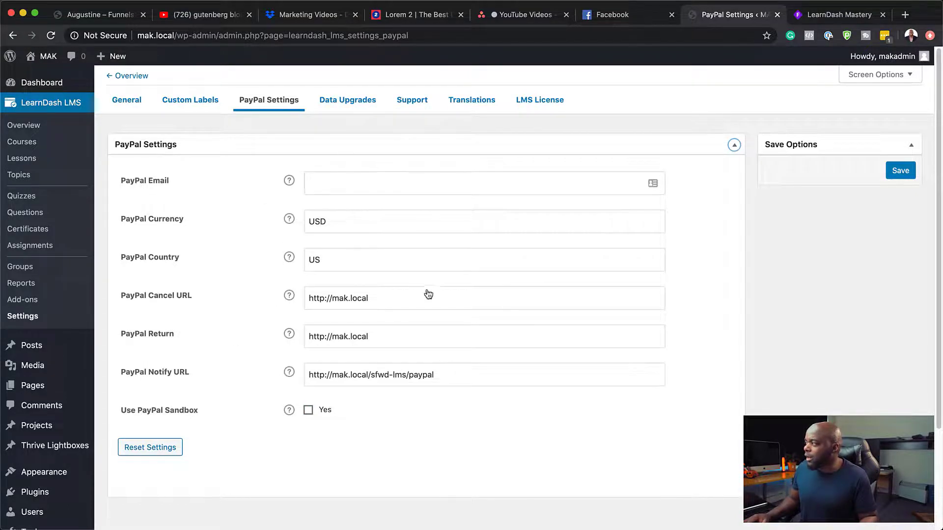
left_click(911, 145)
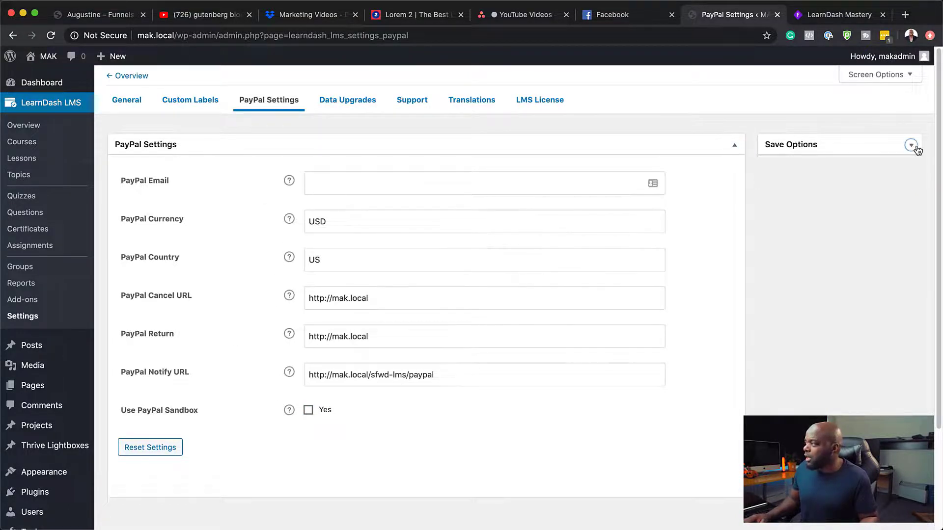
scroll(291, 346, "down", 2)
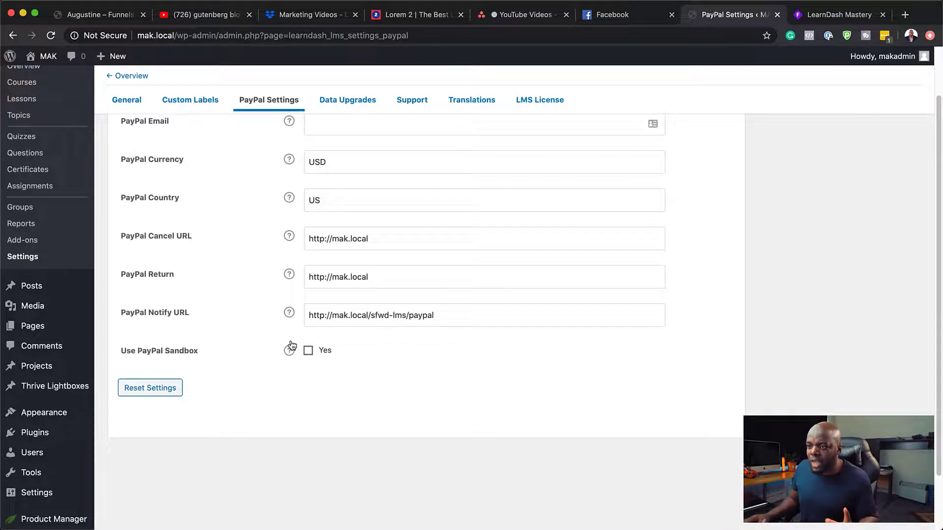
Step: Install the Stripe for LearnDash add-on and activate it
left_click(21, 240)
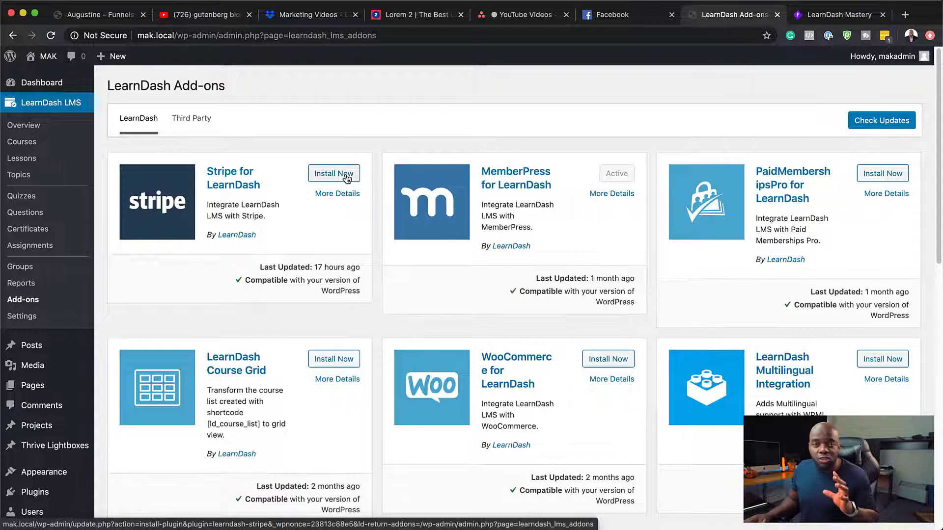
left_click(346, 176)
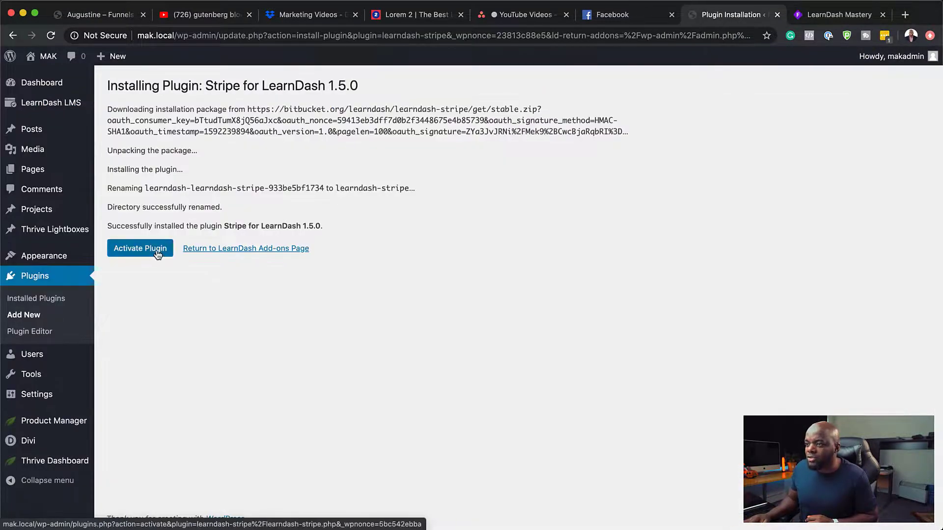
left_click(157, 255)
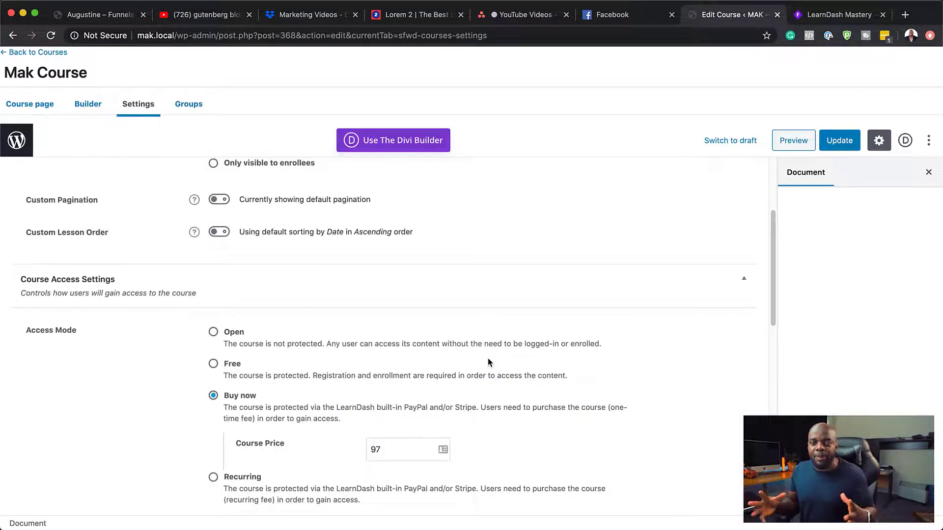
Step: Try the Recurring access mode for the course with a billing cycle of 14 days
scroll(275, 354, "down", 3)
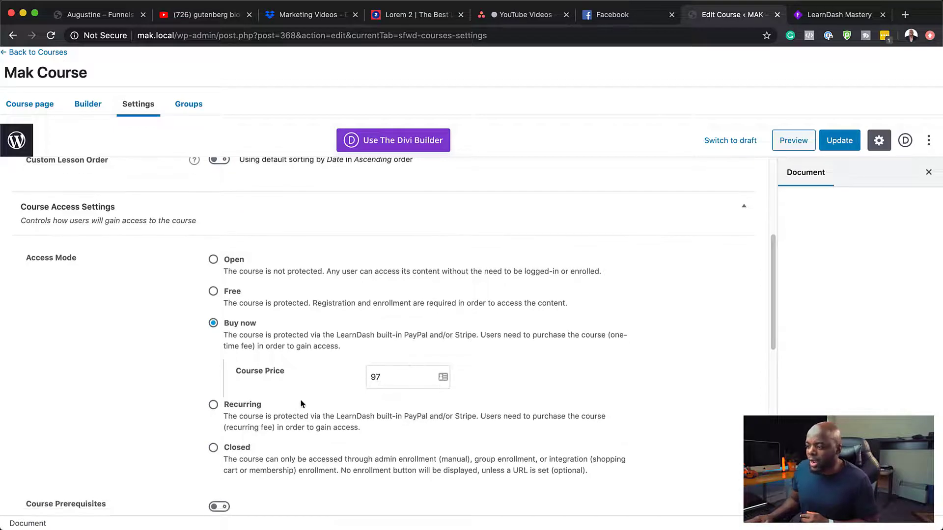
scroll(300, 402, "down", 1)
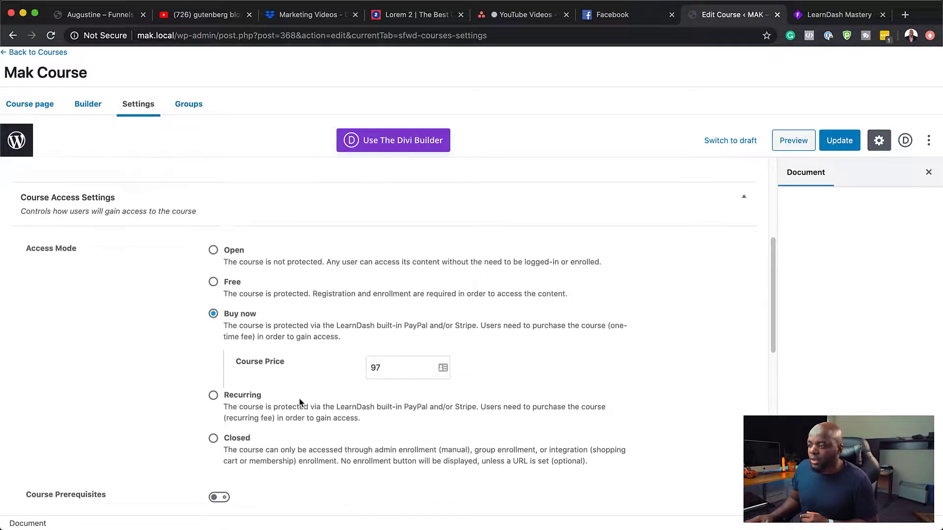
left_click(213, 393)
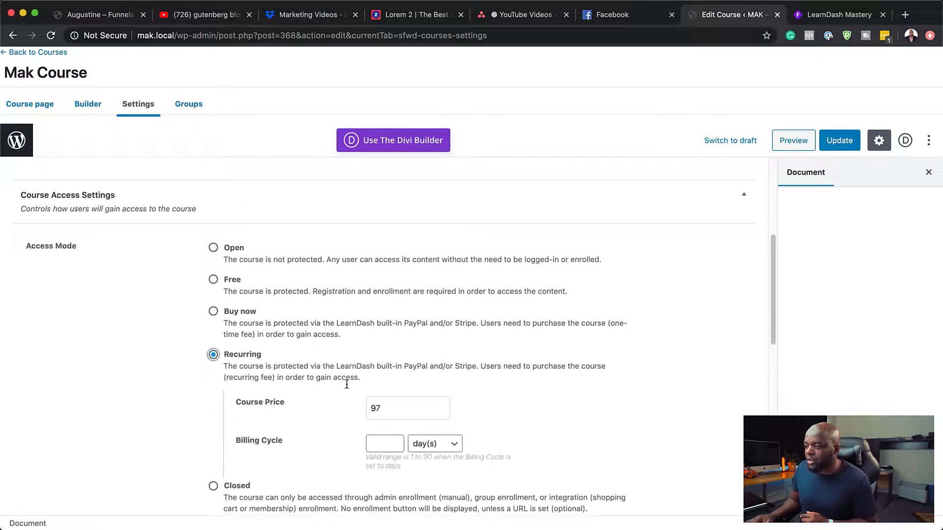
scroll(331, 454, "down", 2)
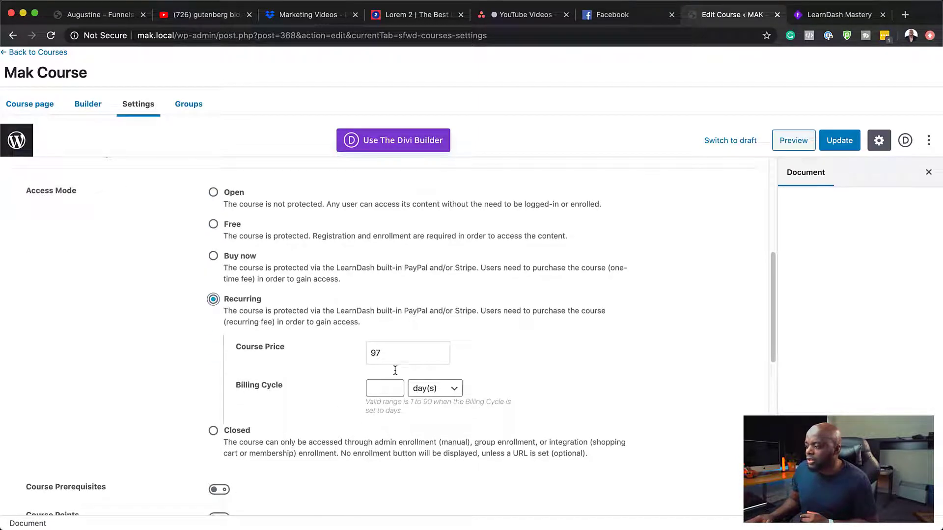
left_click(382, 387)
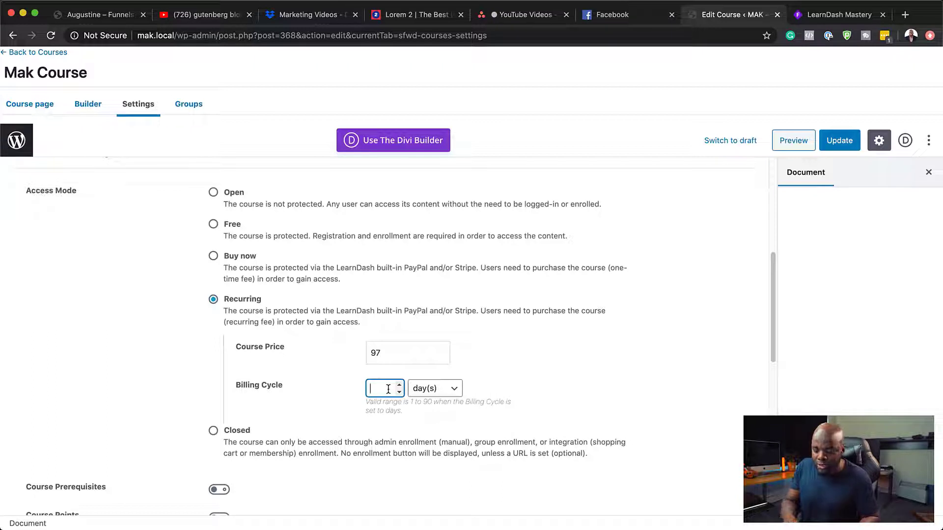
type("14")
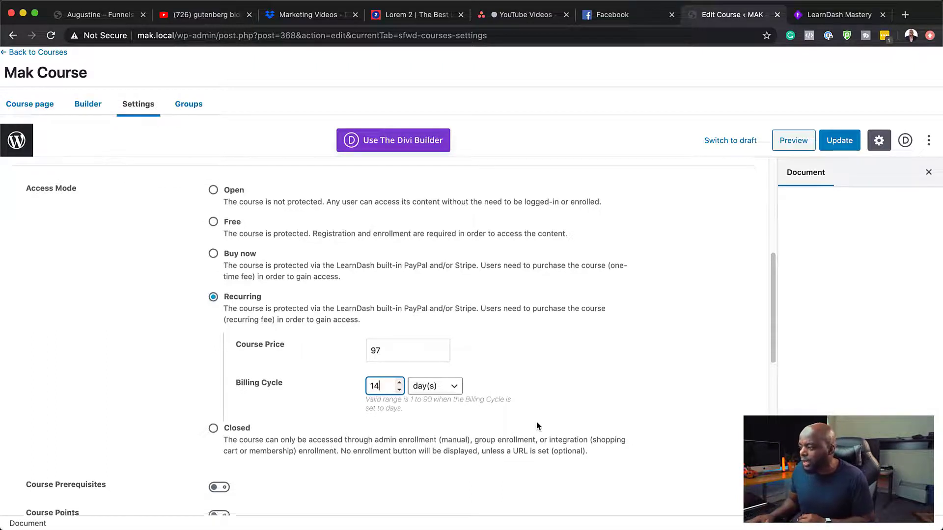
scroll(442, 422, "down", 3)
scroll(378, 390, "up", 2)
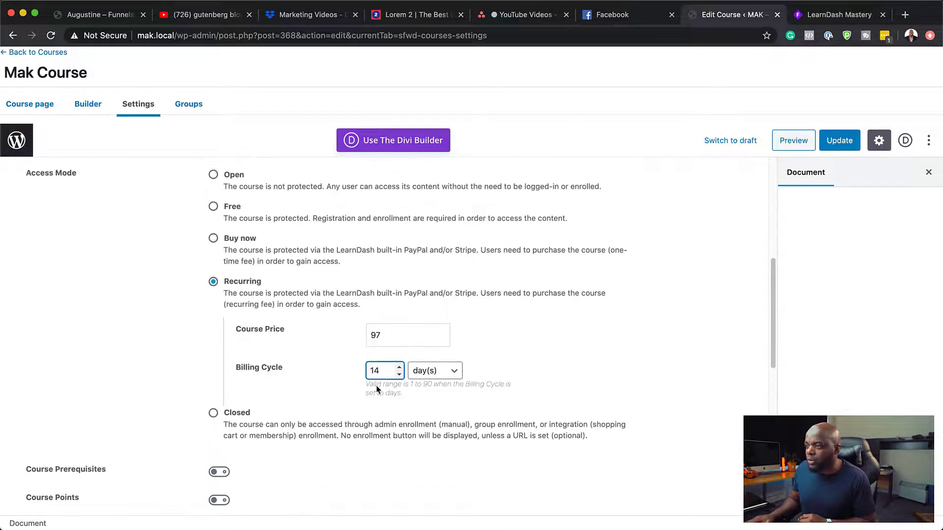
Step: Set the course's access mode to Buy now, update the course and view its public page
left_click(213, 239)
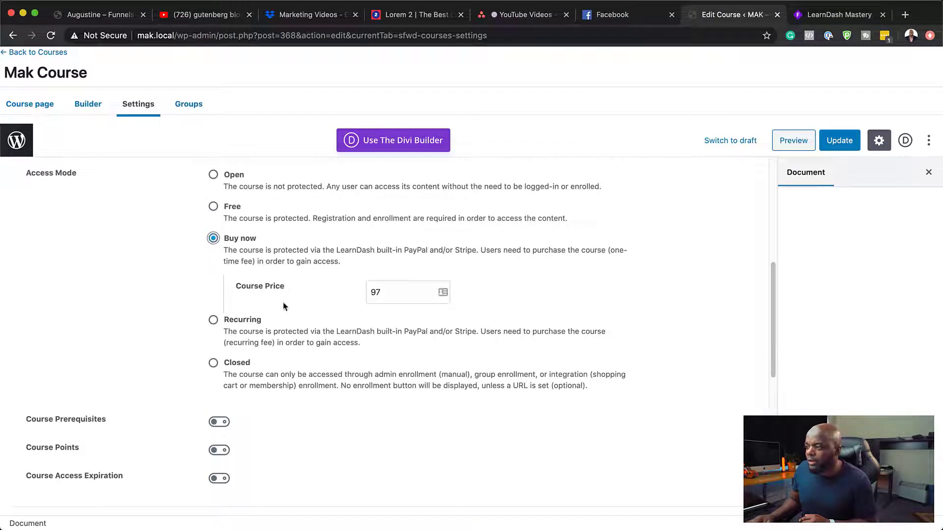
scroll(550, 408, "up", 1)
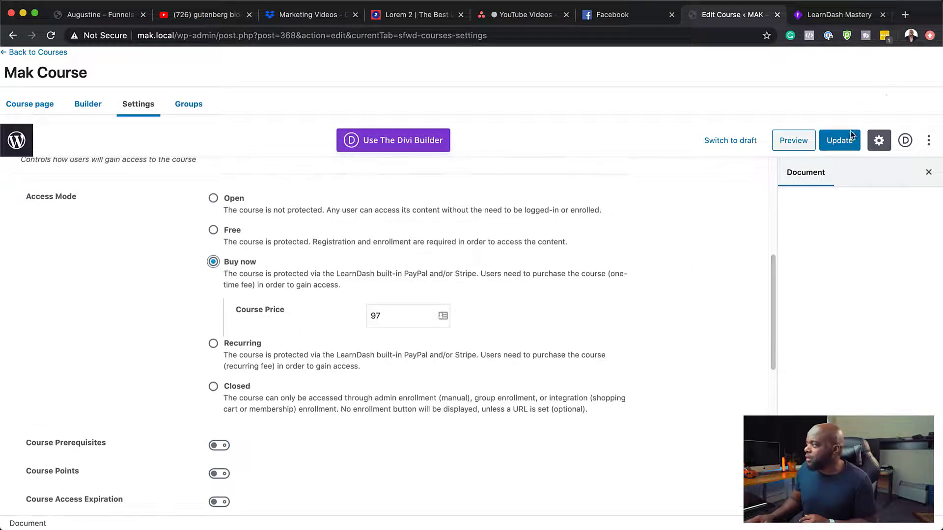
left_click(840, 141)
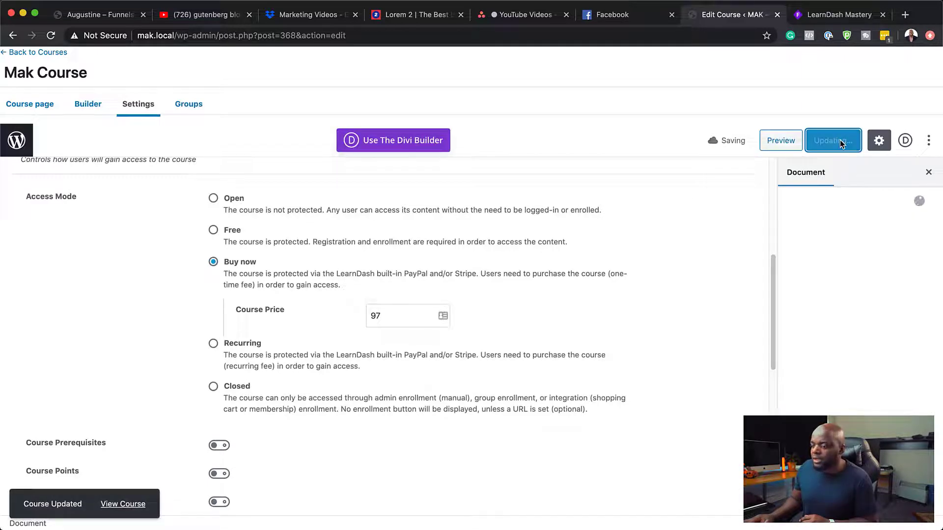
left_click(127, 504)
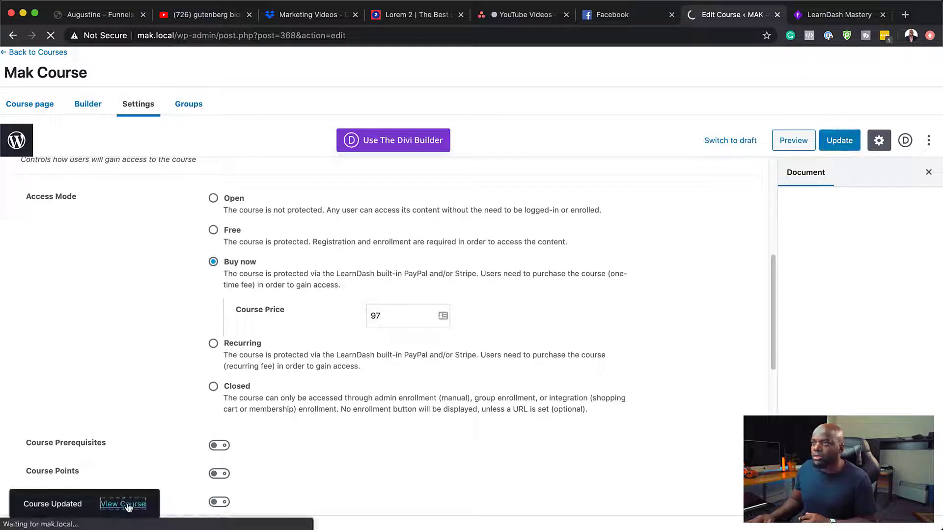
Step: Switch to the LearnDash Mastery diagram in Whimsical and move CartFlows and WP Fusion below LEARNDASH and Convertkit beside MemberPress
key("ctrl+Tab")
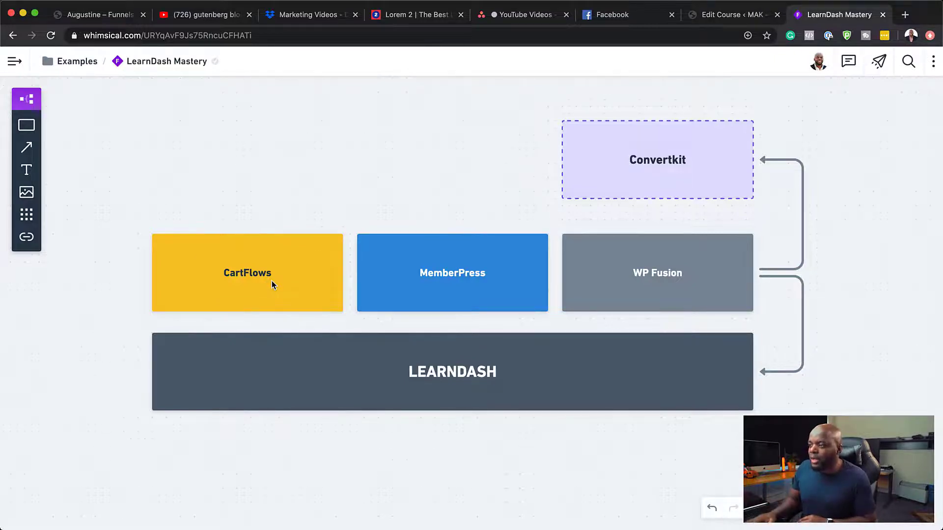
left_click_drag(263, 288, 263, 481)
left_click_drag(689, 279, 499, 475)
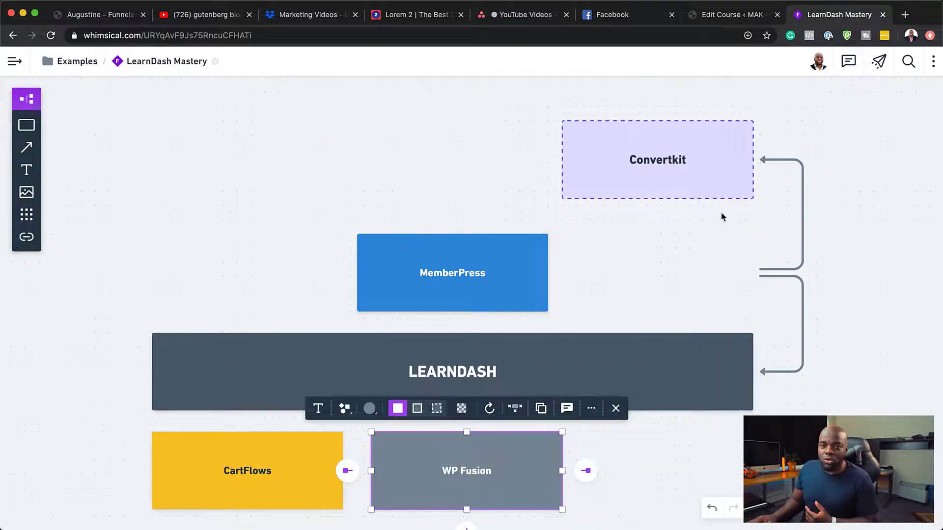
left_click_drag(678, 160, 680, 274)
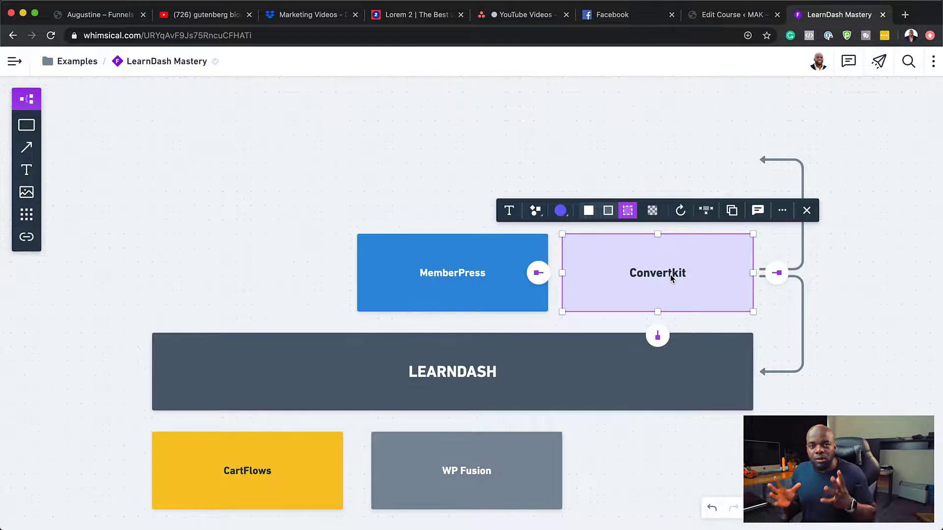
left_click(497, 267)
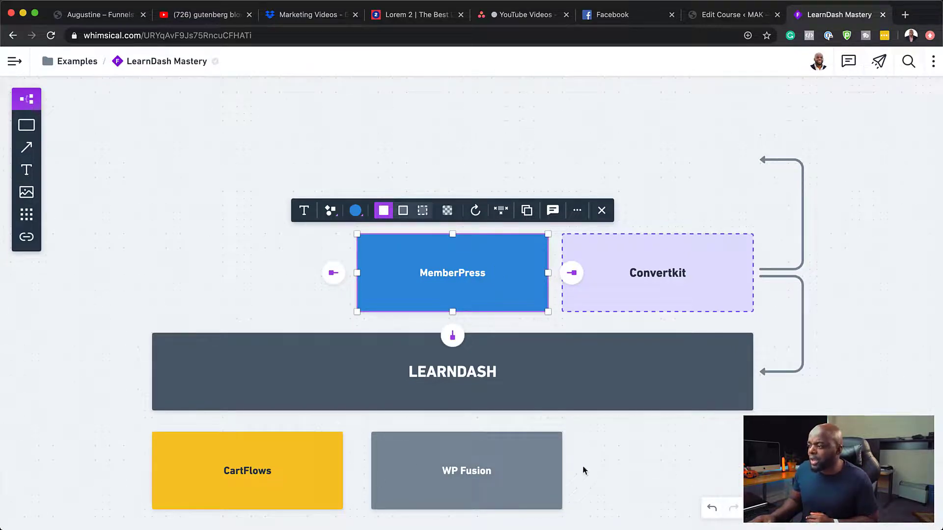
left_click(632, 458)
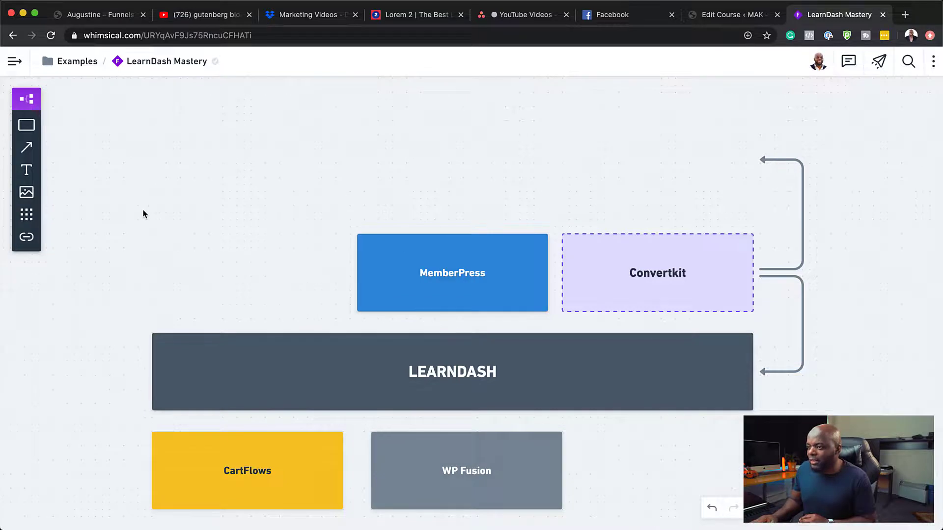
left_click_drag(136, 229, 776, 409)
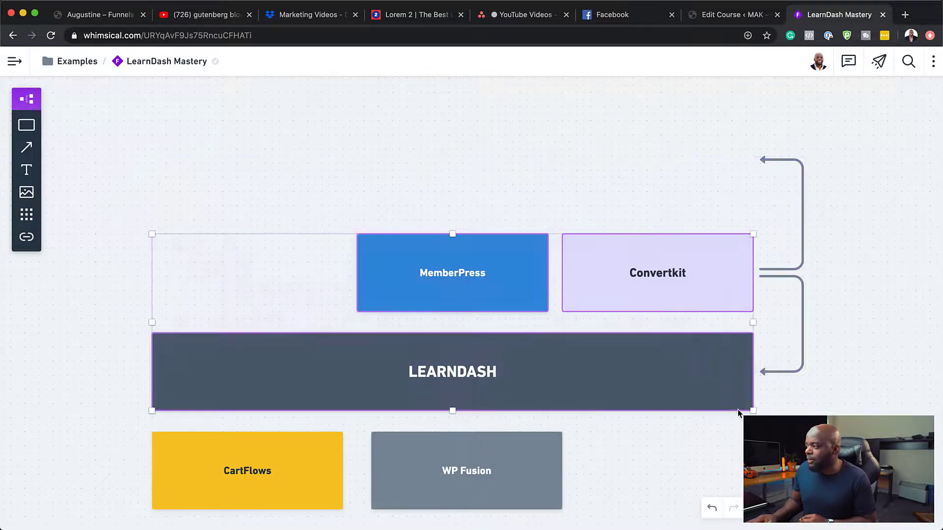
left_click(549, 127)
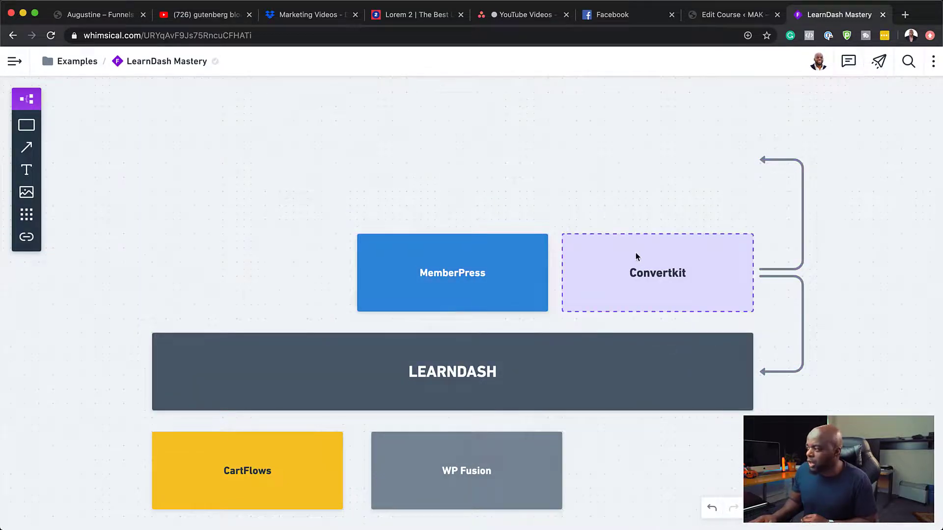